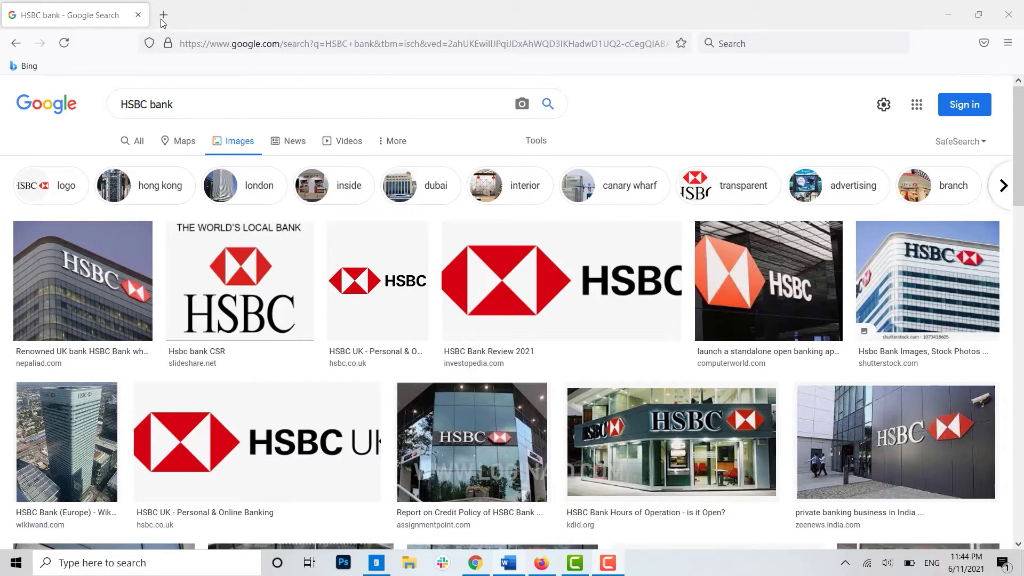
- Load hsbc.com in a fresh Firefox tab
left_click(164, 16)
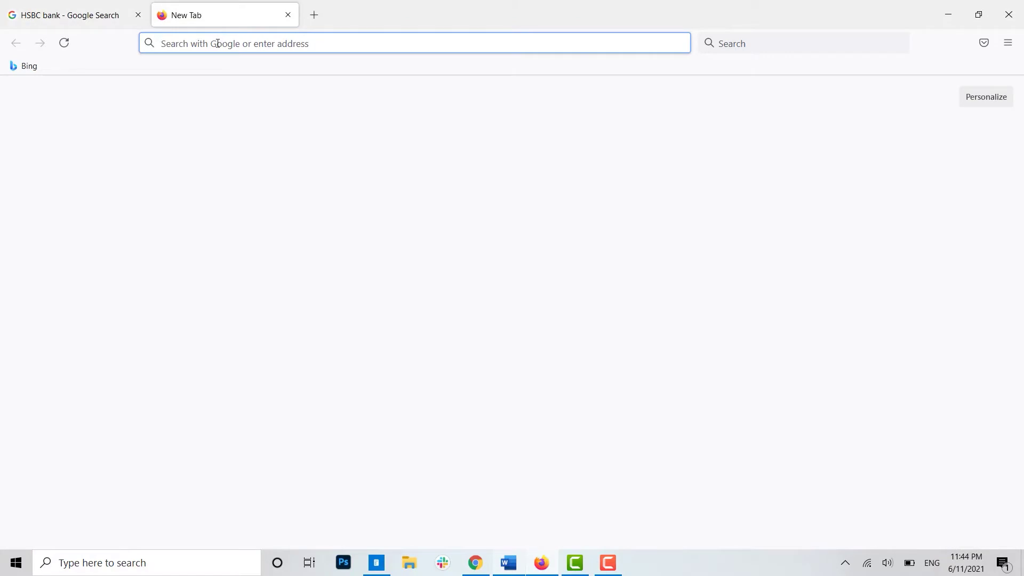
type("hsbc.c")
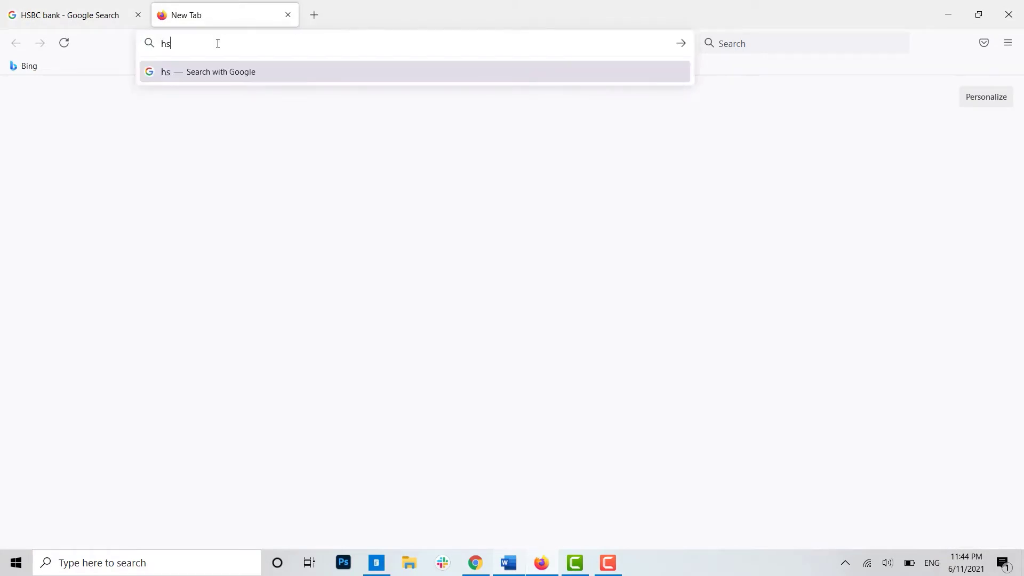
type("om")
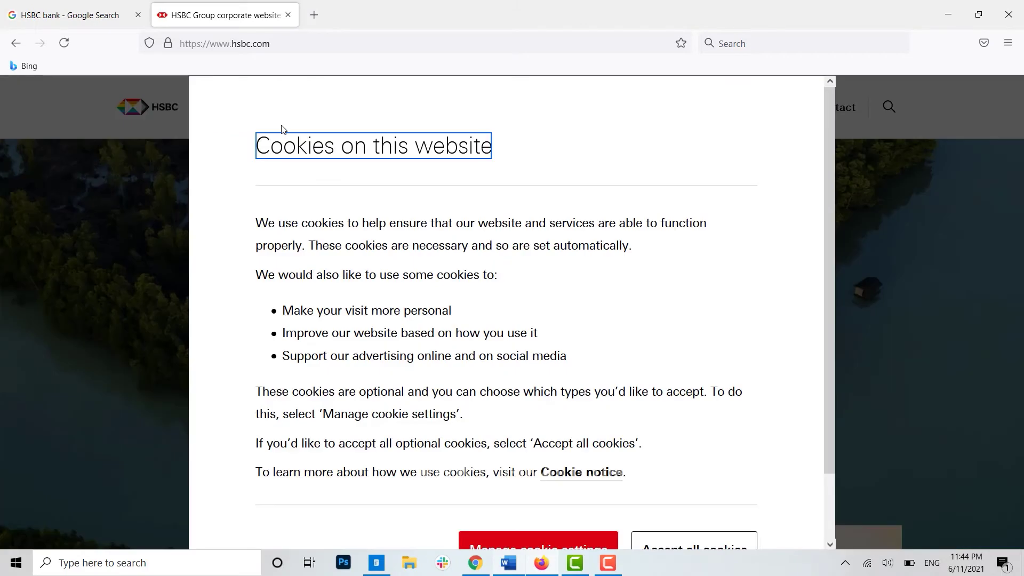
- Accept all cookies, then under Online banking pick Personal banking with account in UK
scroll(653, 448, "down", 3)
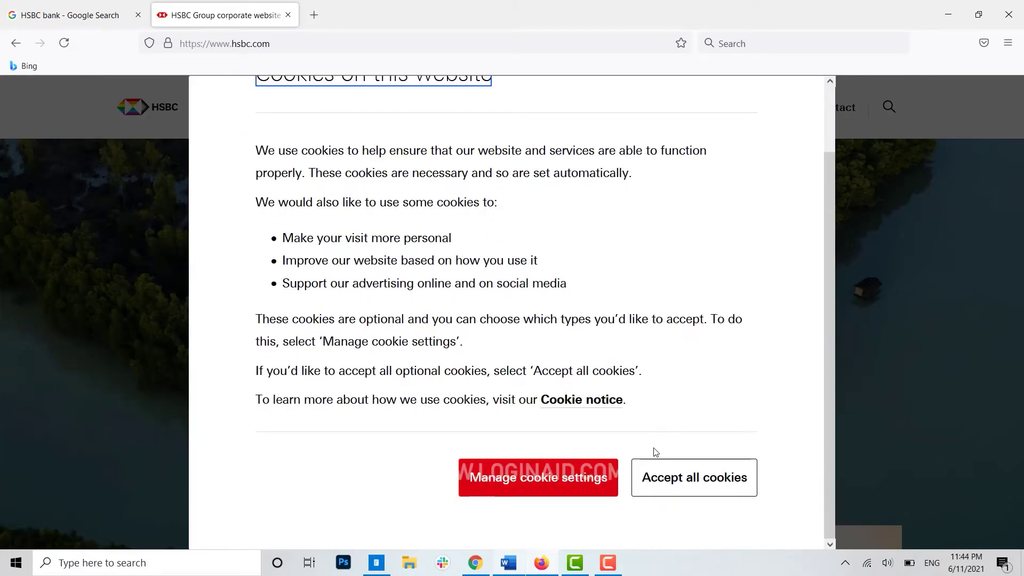
left_click(693, 475)
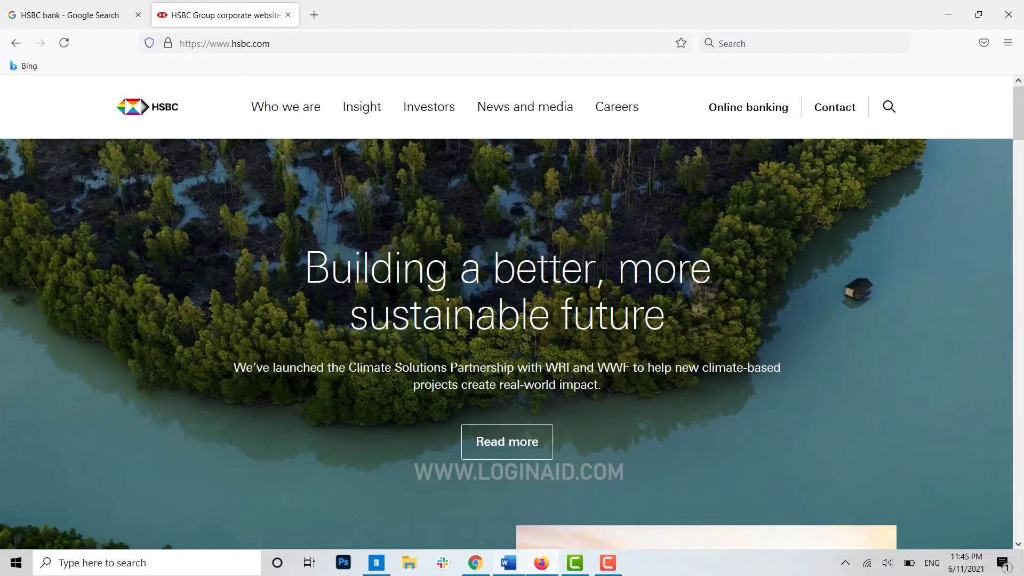
left_click(752, 108)
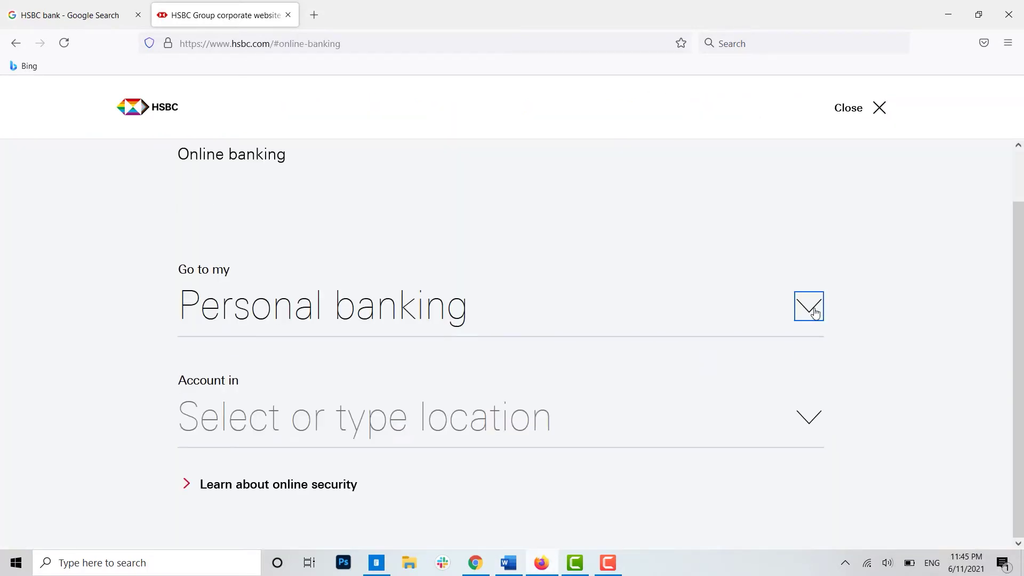
left_click(812, 309)
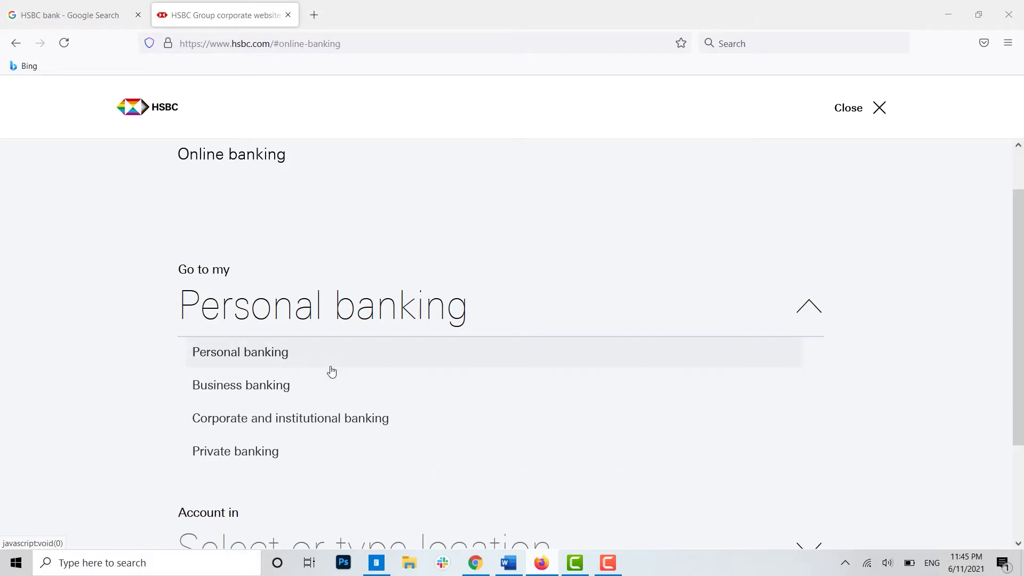
left_click(523, 360)
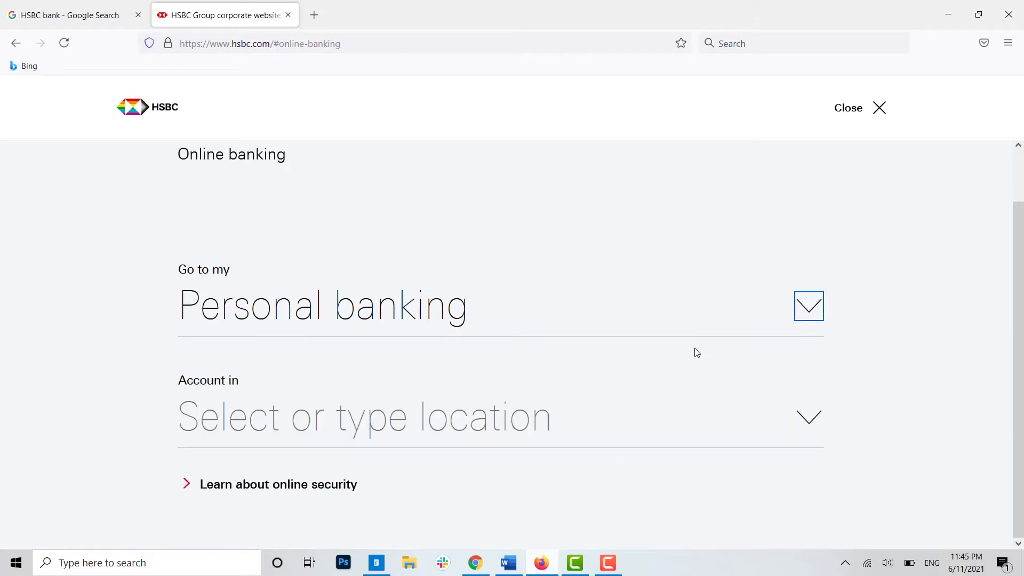
left_click(803, 419)
scroll(395, 479, "down", 3)
scroll(395, 479, "up", 3)
left_click(247, 526)
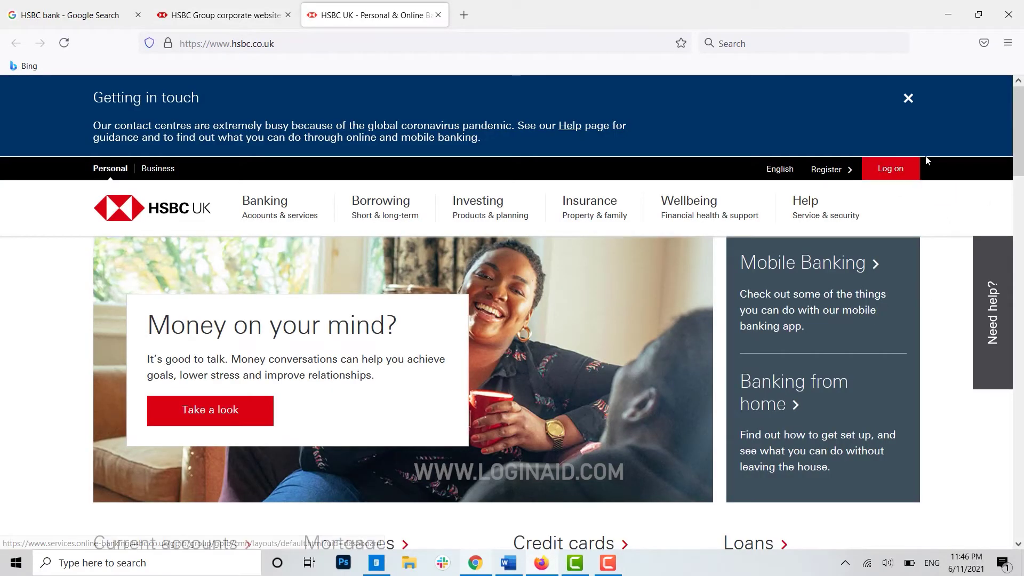
- Go to the Register for Online Banking page at its Terms & Conditions step
left_click(836, 176)
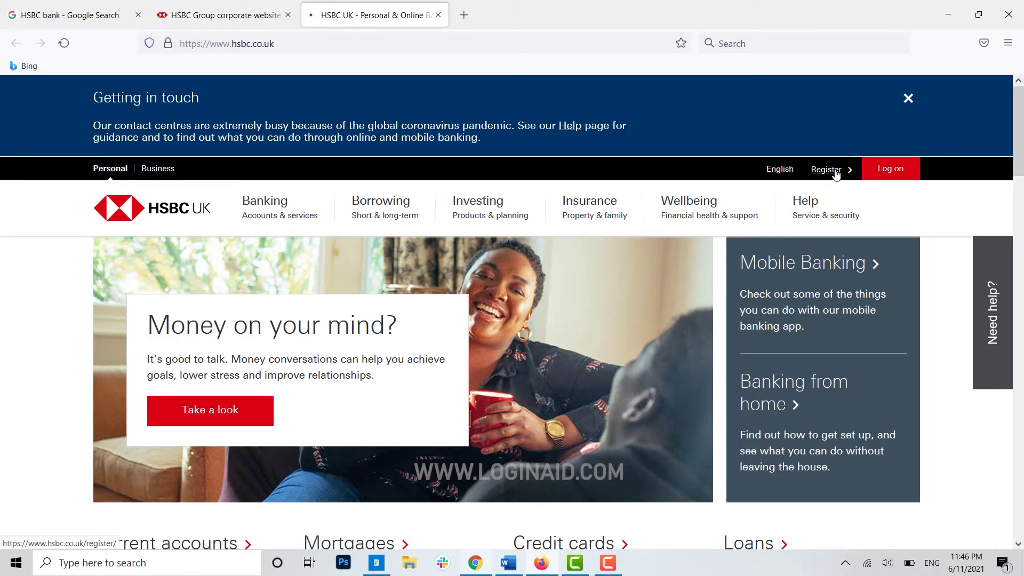
scroll(953, 437, "down", 3)
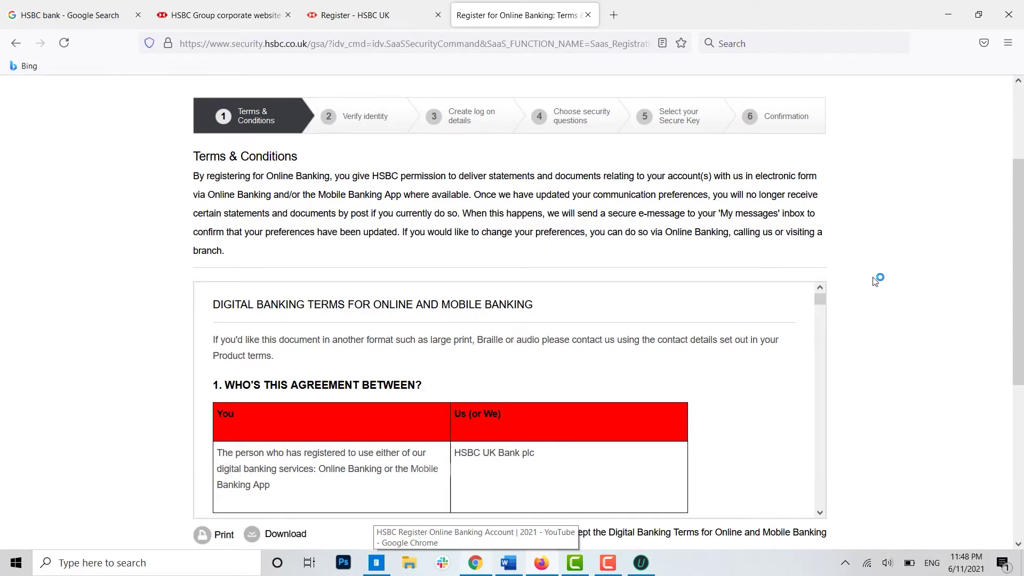
- Read through the Digital Banking Terms, tick 'I accept', and continue to Verify identity
scroll(875, 281, "down", 4)
scroll(342, 290, "up", 4)
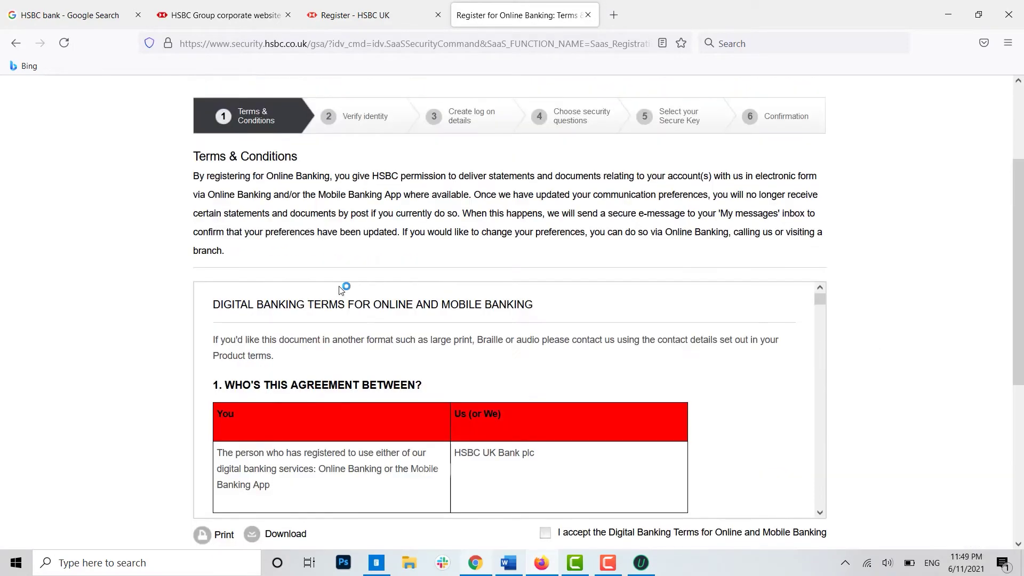
scroll(343, 288, "down", 1)
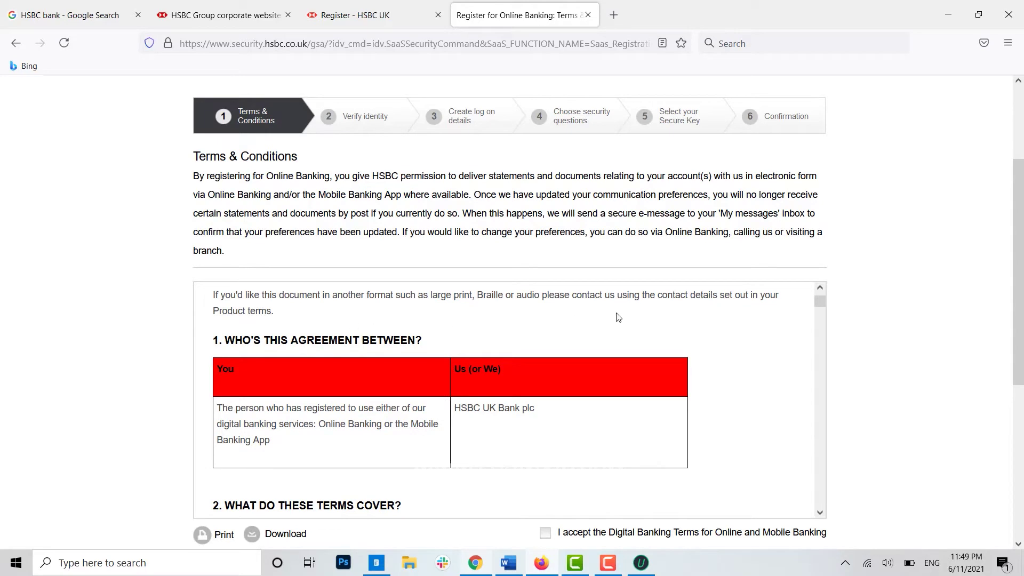
scroll(618, 317, "down", 1)
scroll(618, 317, "down", 6)
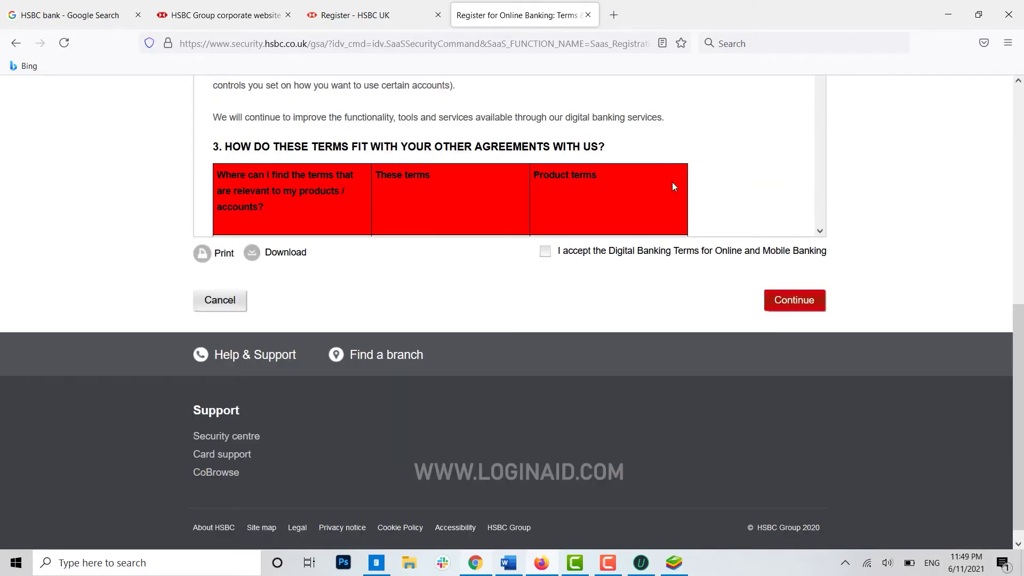
left_click(546, 253)
left_click(794, 301)
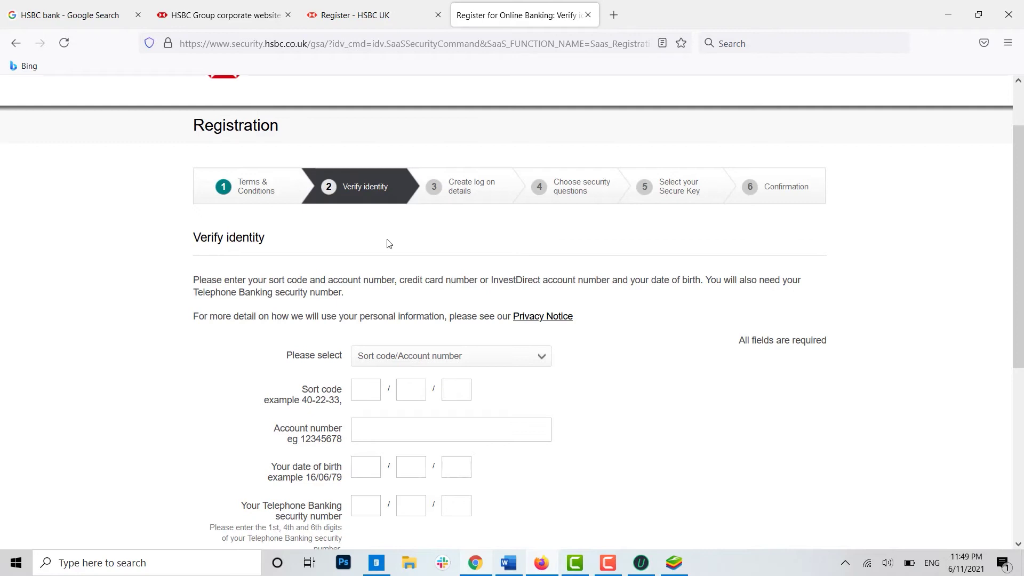
- Switch the identification method to Credit card number and enter the card number
scroll(390, 246, "down", 2)
scroll(387, 262, "down", 2)
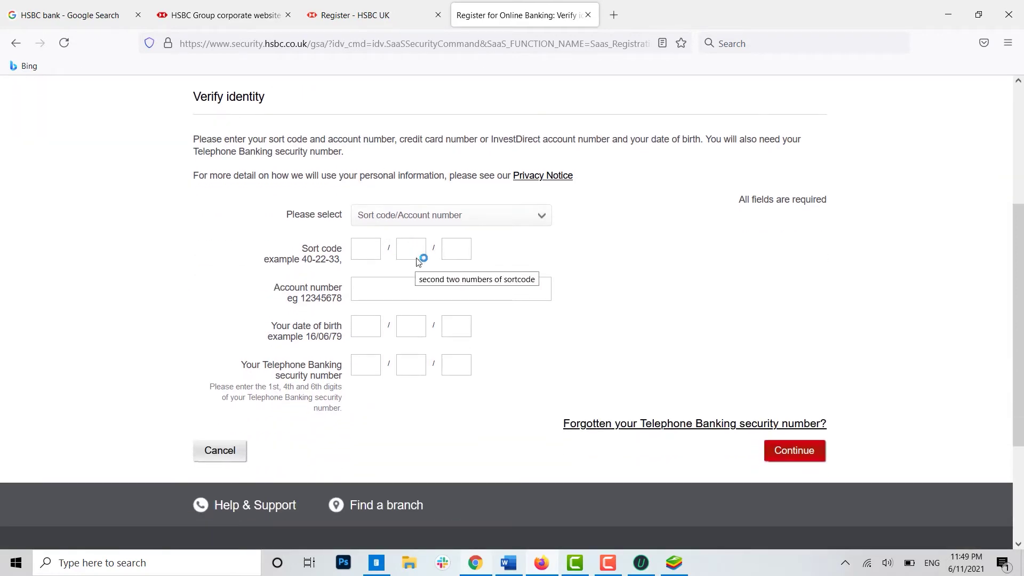
left_click(502, 226)
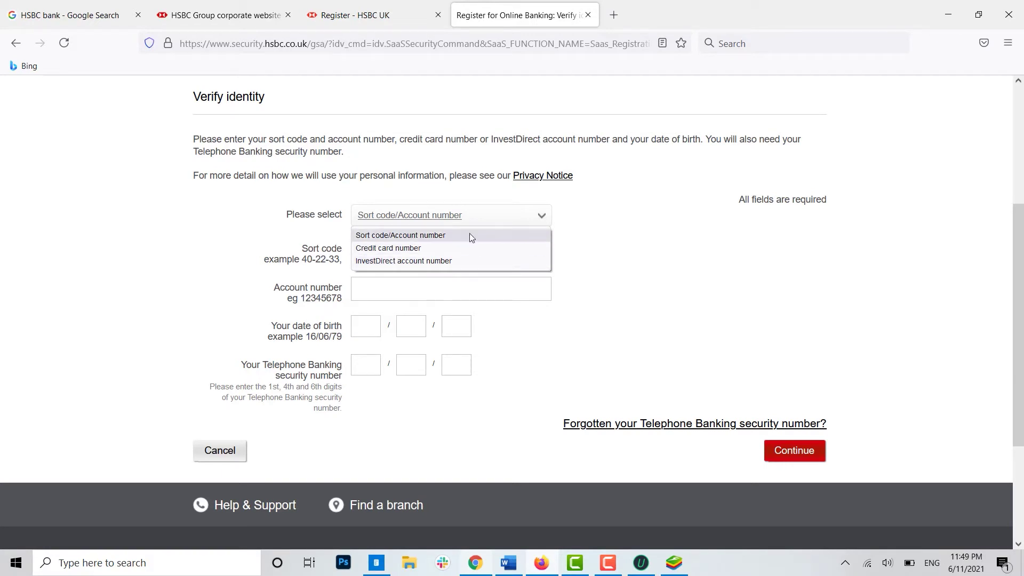
left_click(472, 248)
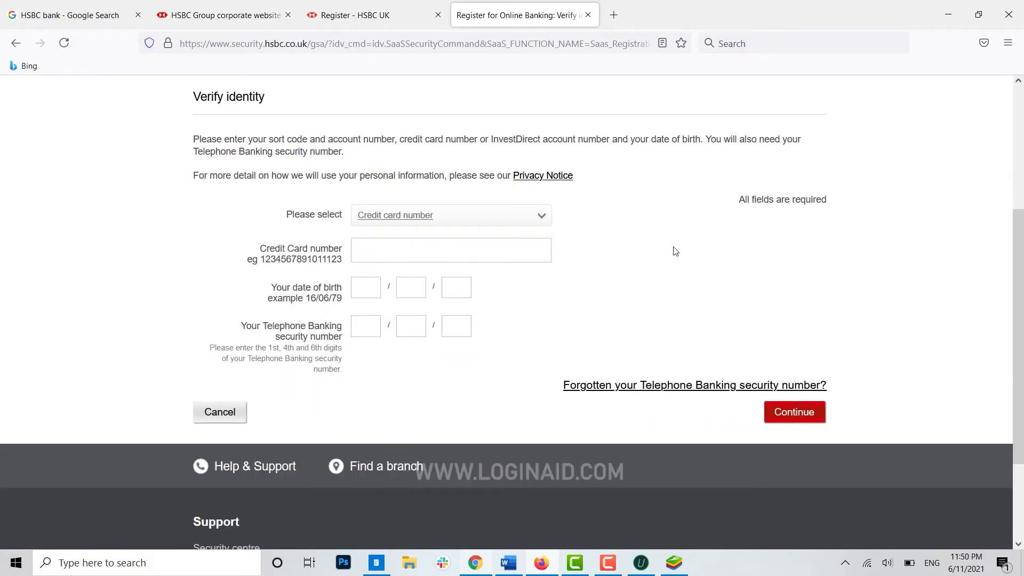
left_click(396, 257)
- Fill in the date-of-birth day, month and year, then step through the Telephone Banking security digits
left_click(360, 288)
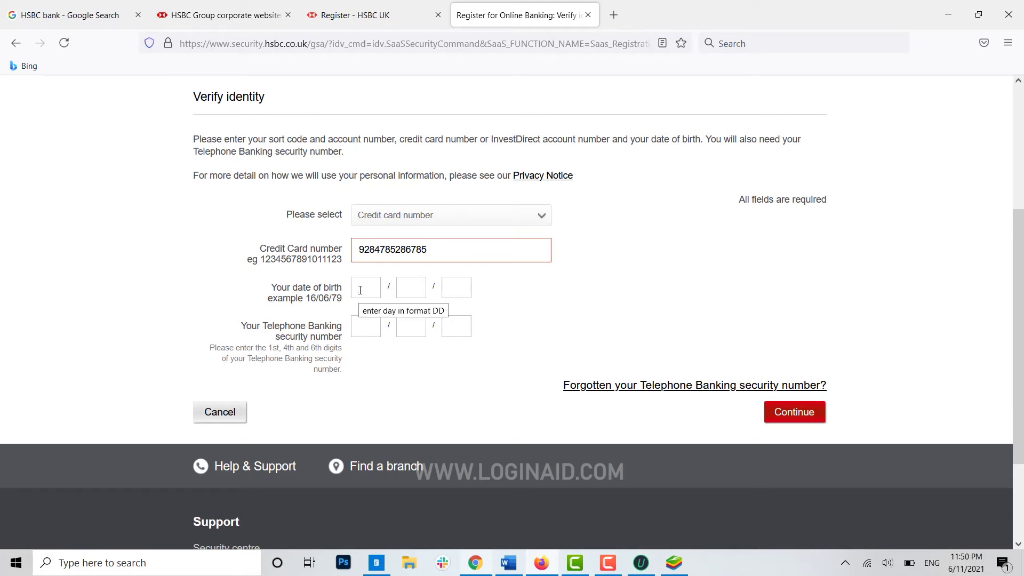
left_click(412, 286)
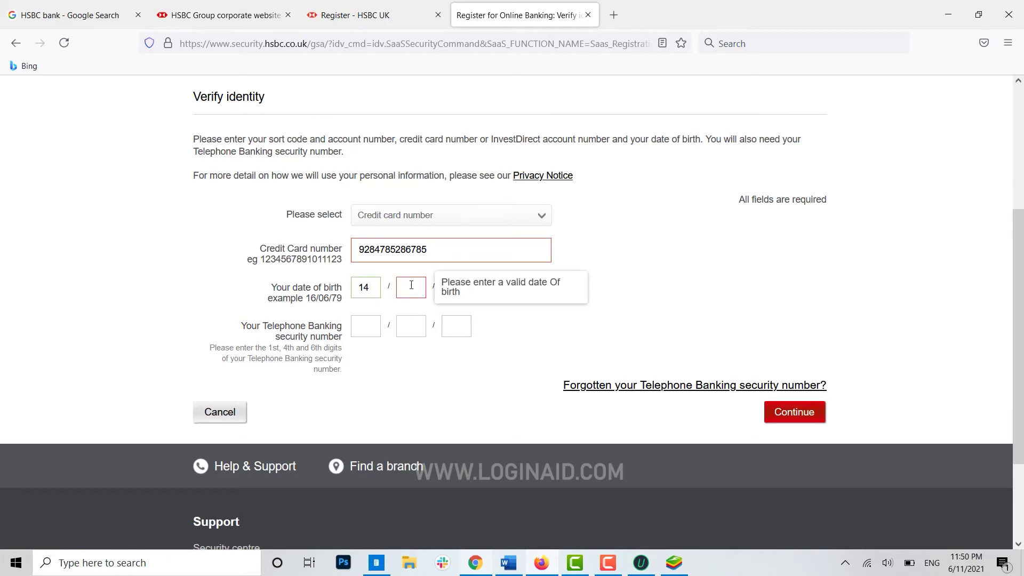
type("04")
left_click(452, 295)
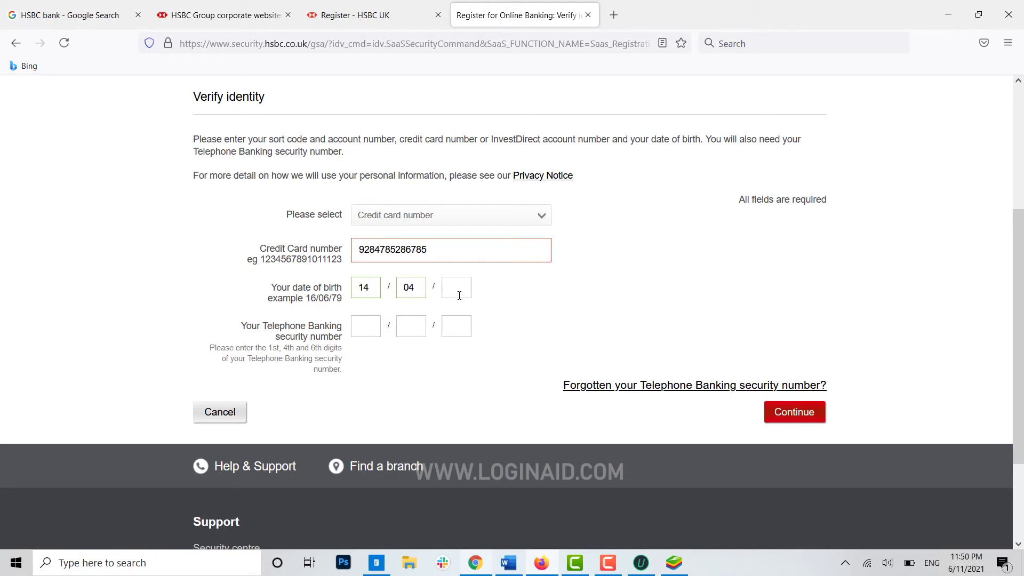
type("19")
left_click(376, 327)
left_click(416, 327)
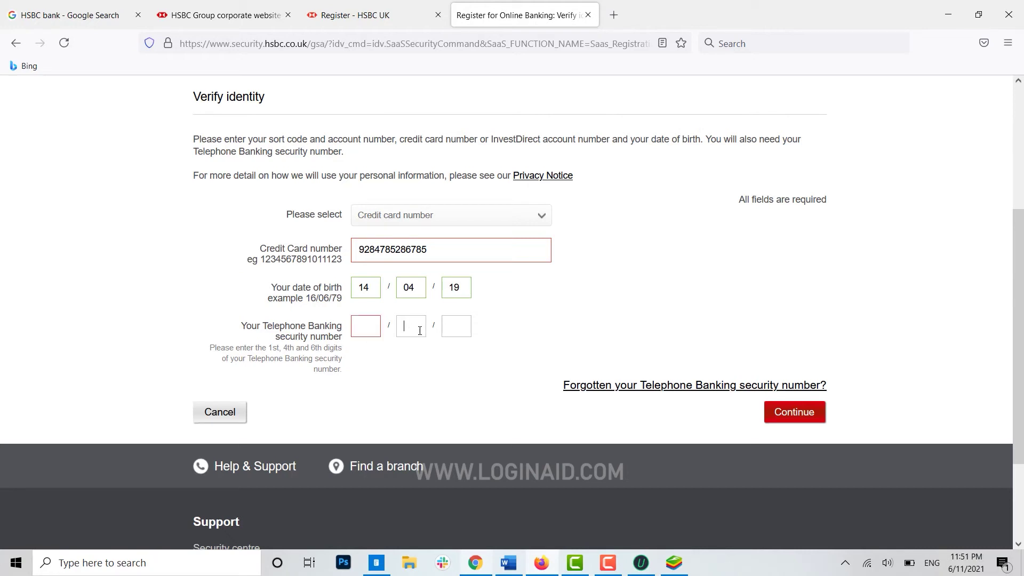
left_click(456, 332)
scroll(613, 320, "up", 4)
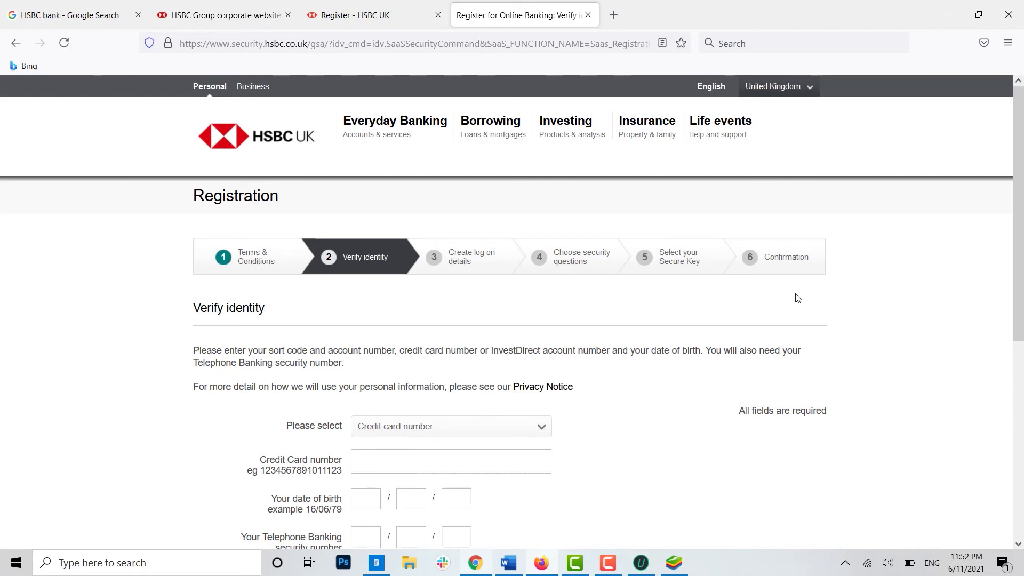
- Scroll over the cleared Verify identity form, confirming Credit card number is still selected
scroll(798, 298, "down", 1)
scroll(798, 298, "up", 1)
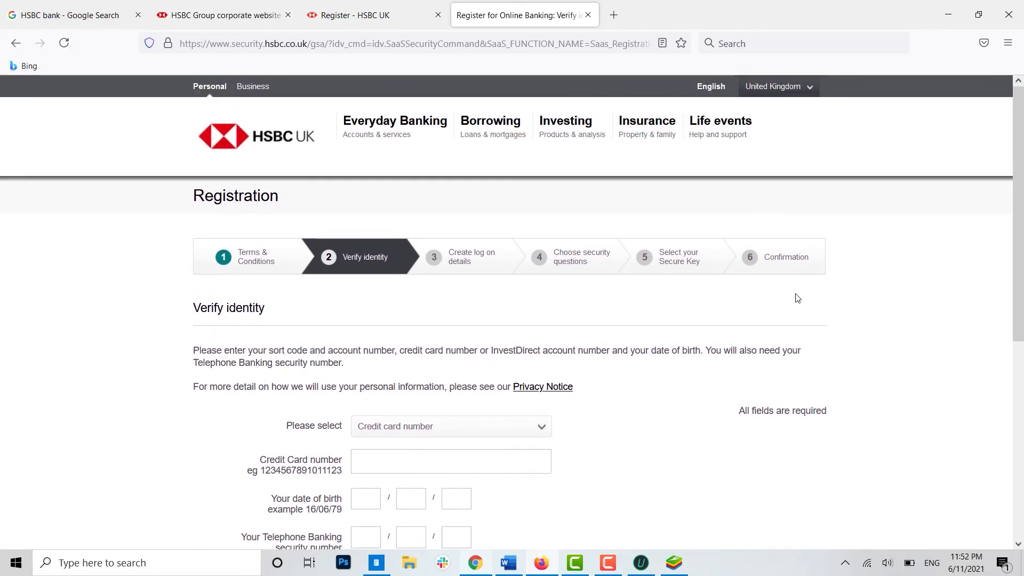